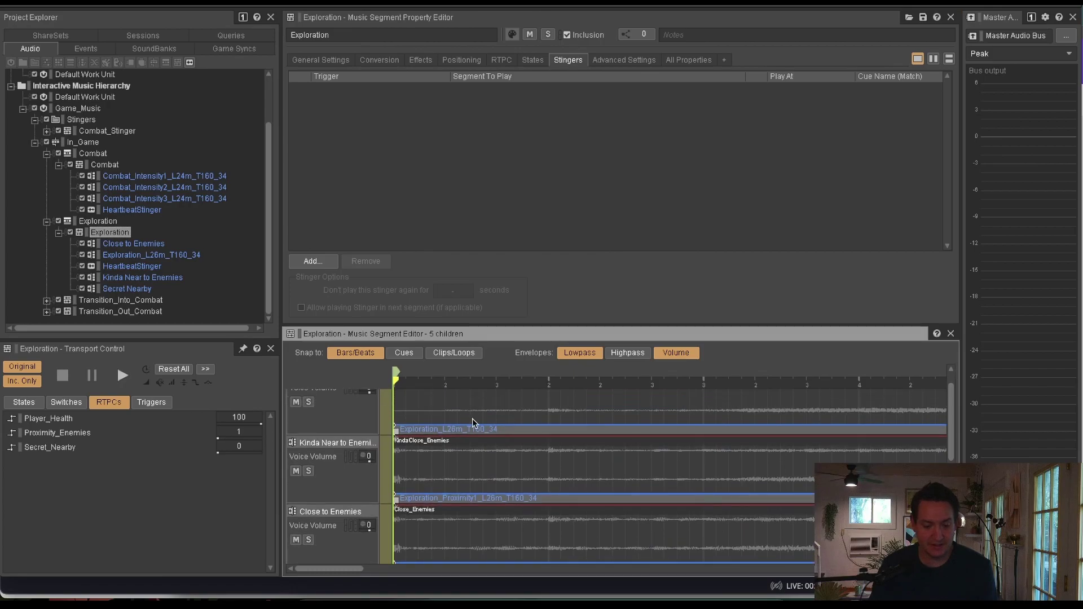
Step: Examine the tracks of the Exploration and Combat segments, the Secret Nearby track's settings, and the Transition_Into_Combat segment
{"action": "scroll", "coordinate": [377, 423], "scroll_direction": "up", "scroll_amount": 1}
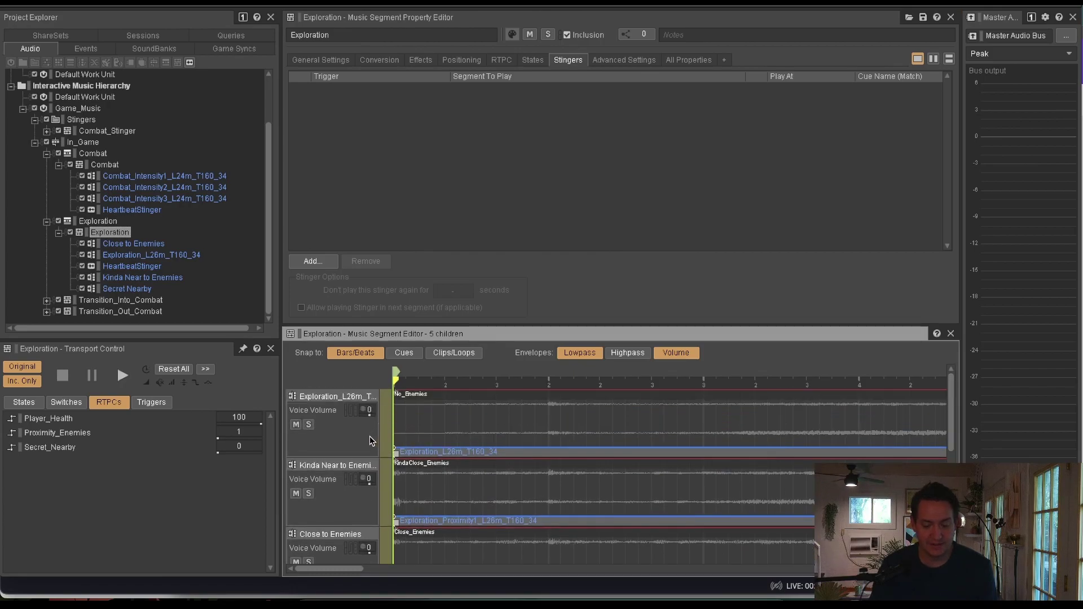
{"action": "scroll", "coordinate": [365, 438], "scroll_direction": "down", "scroll_amount": 1}
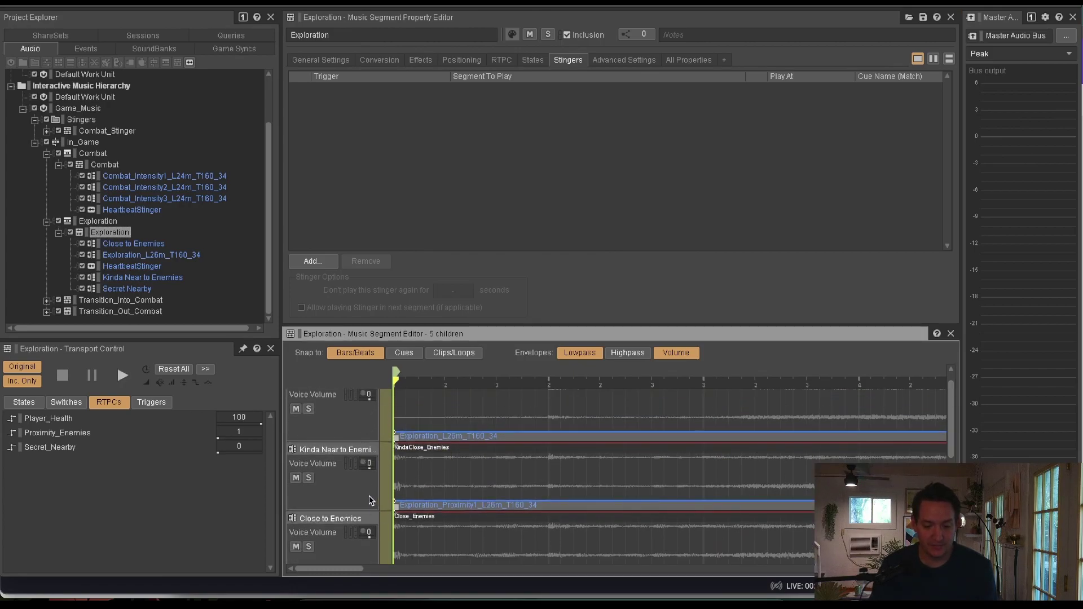
{"action": "left_click", "coordinate": [105, 167]}
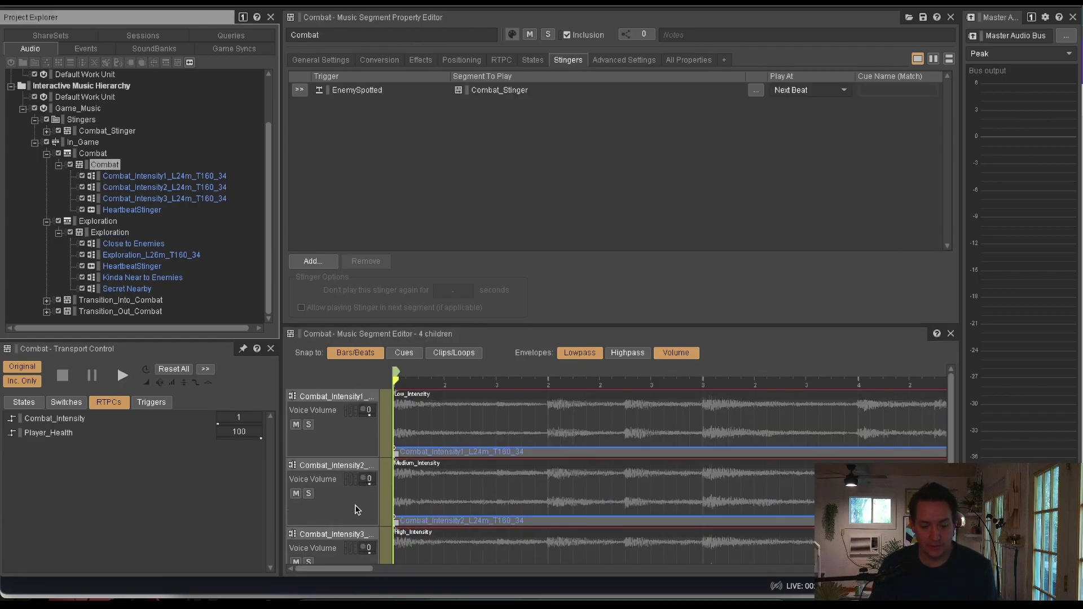
{"action": "left_click_drag", "start_coordinate": [949, 396], "coordinate": [950, 451]}
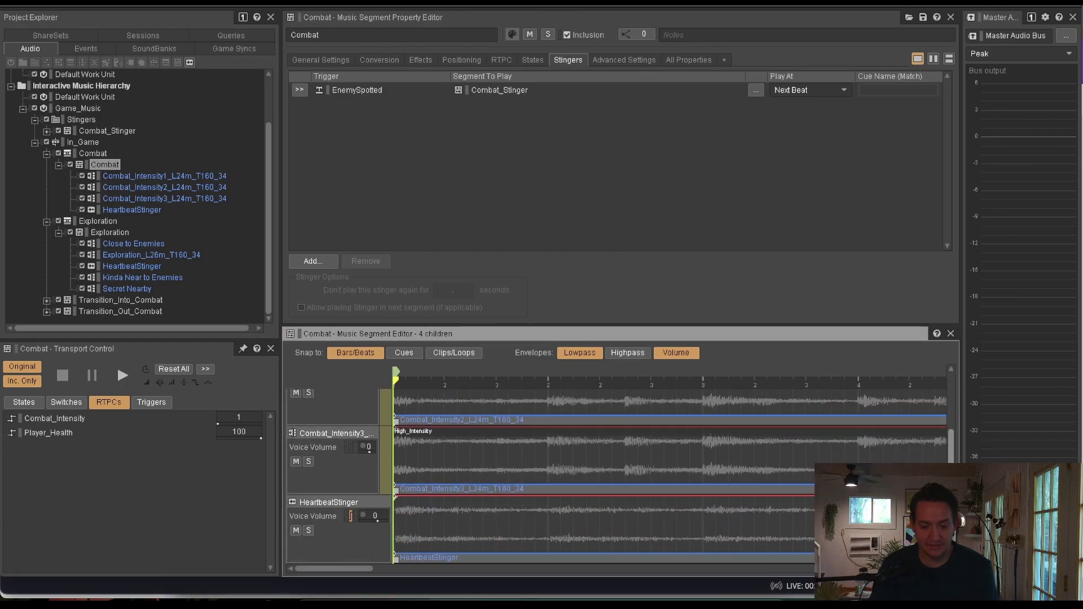
{"action": "left_click", "coordinate": [108, 234]}
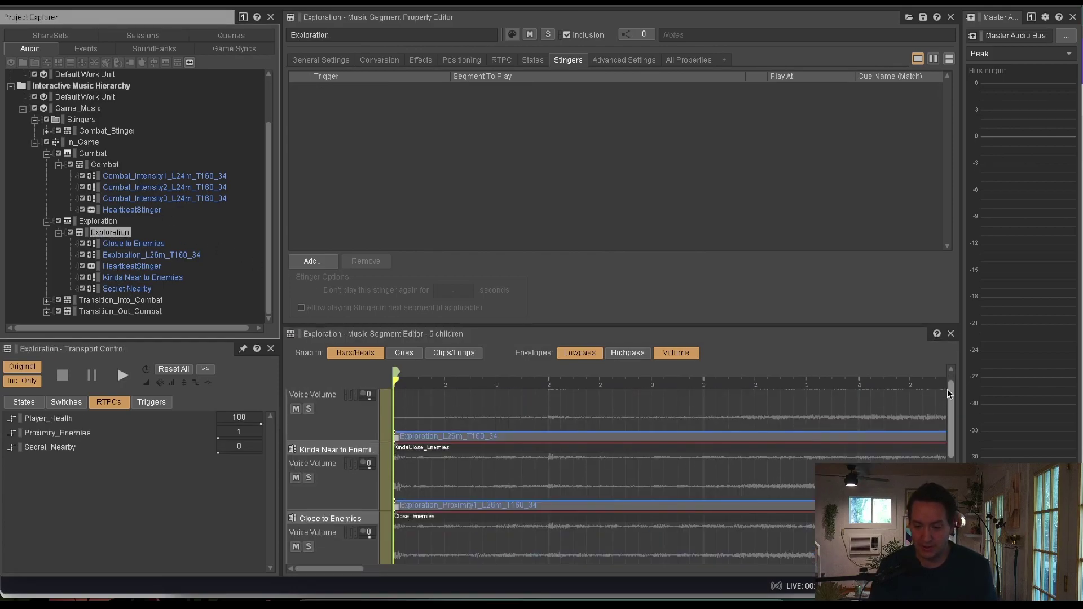
{"action": "left_click_drag", "start_coordinate": [950, 398], "coordinate": [951, 461]}
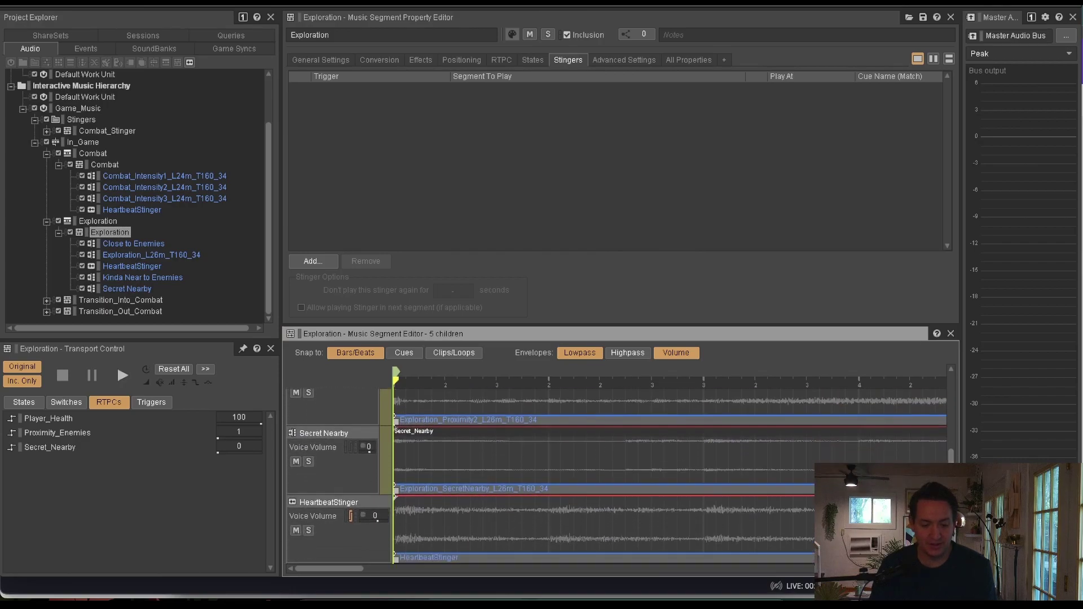
{"action": "left_click", "coordinate": [337, 482]}
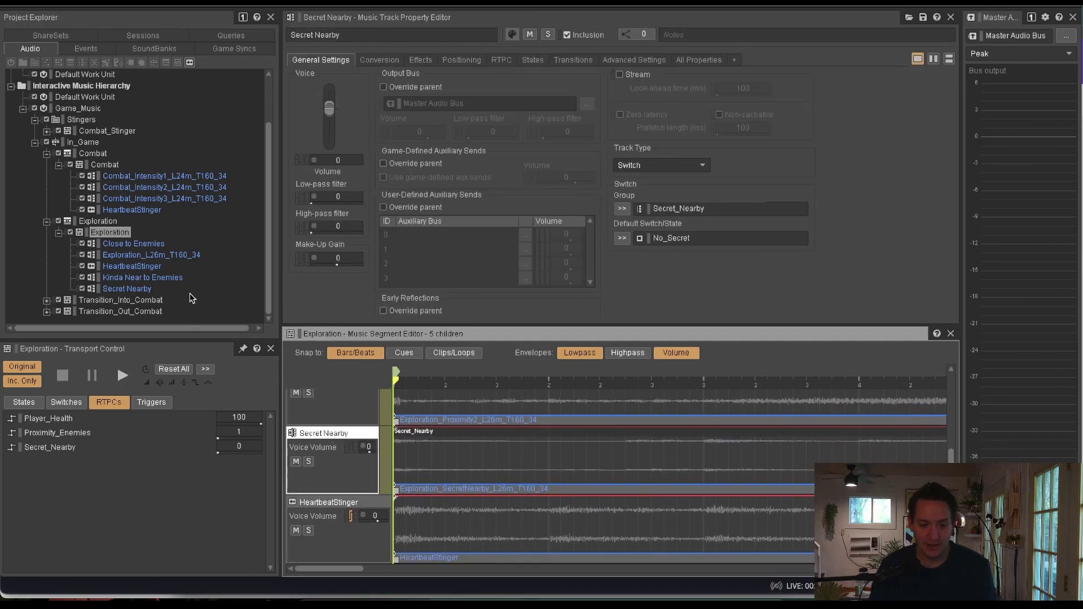
{"action": "left_click", "coordinate": [103, 300]}
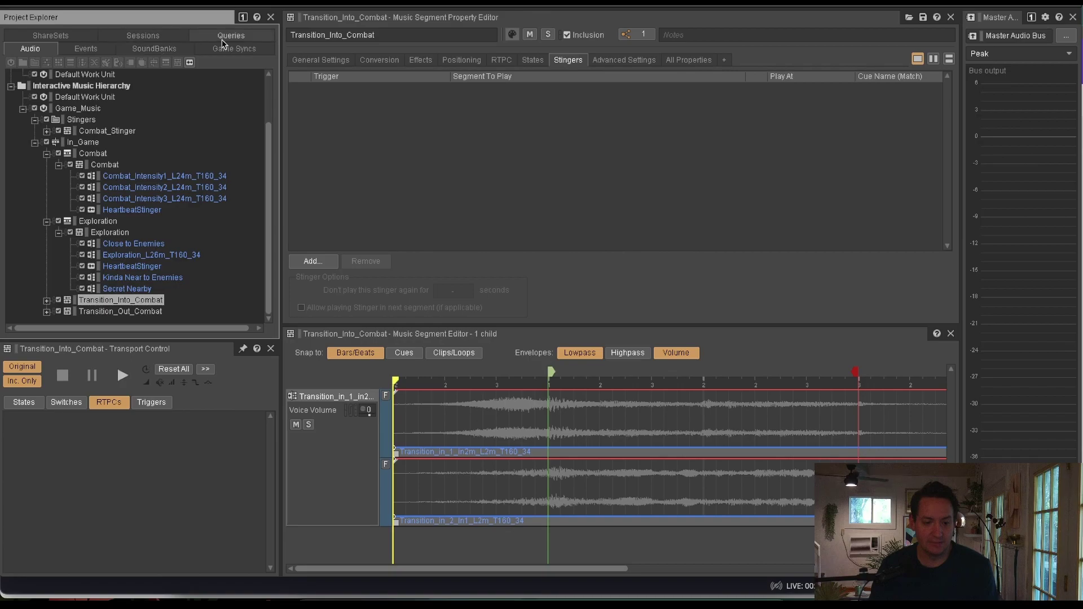
Step: Review the game syncs, examining how game parameters drive the Combat_Intensity and Proximity_to_enemies switch groups
{"action": "left_click", "coordinate": [249, 50]}
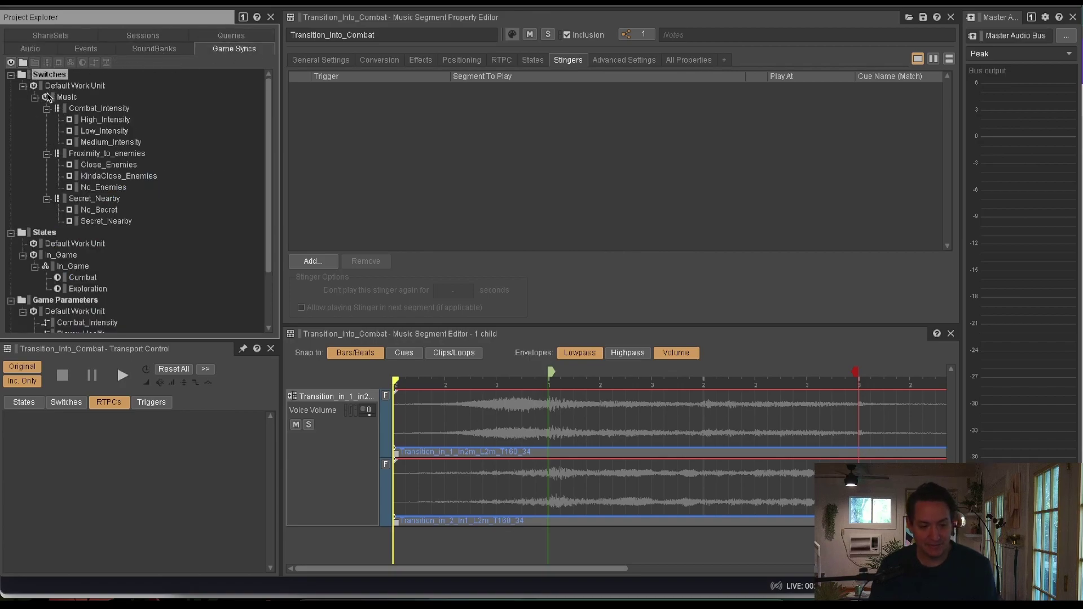
{"action": "left_click", "coordinate": [103, 111]}
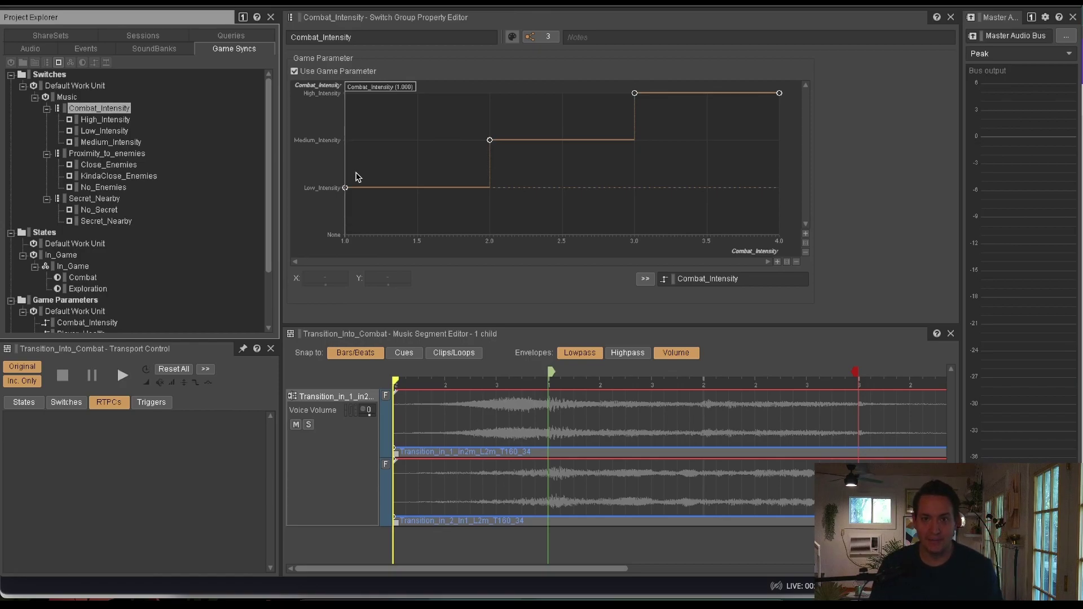
{"action": "left_click", "coordinate": [77, 155]}
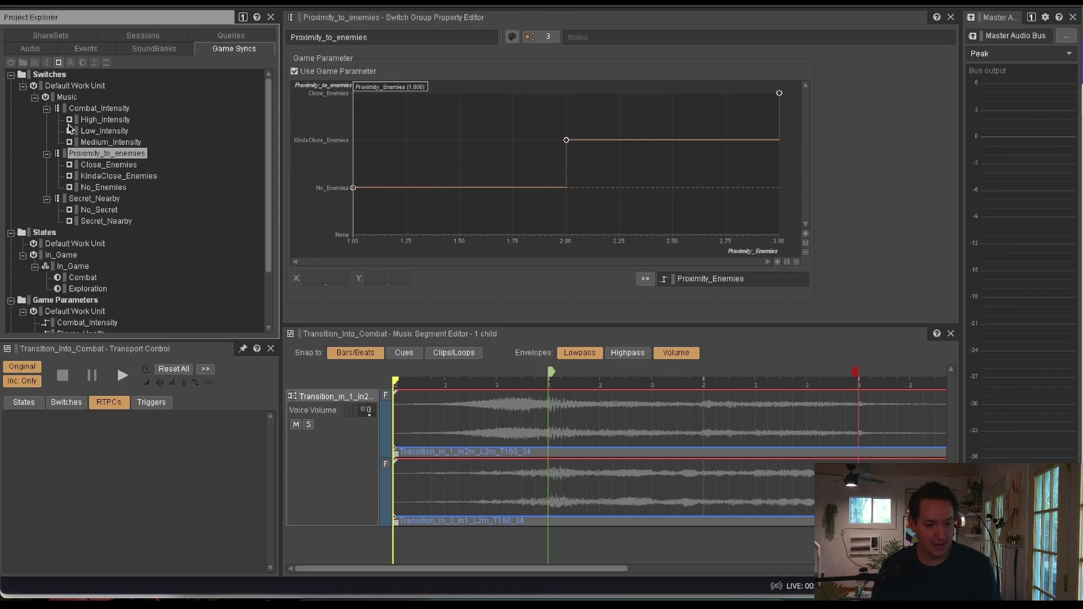
{"action": "scroll", "coordinate": [94, 299], "scroll_direction": "down", "scroll_amount": 3}
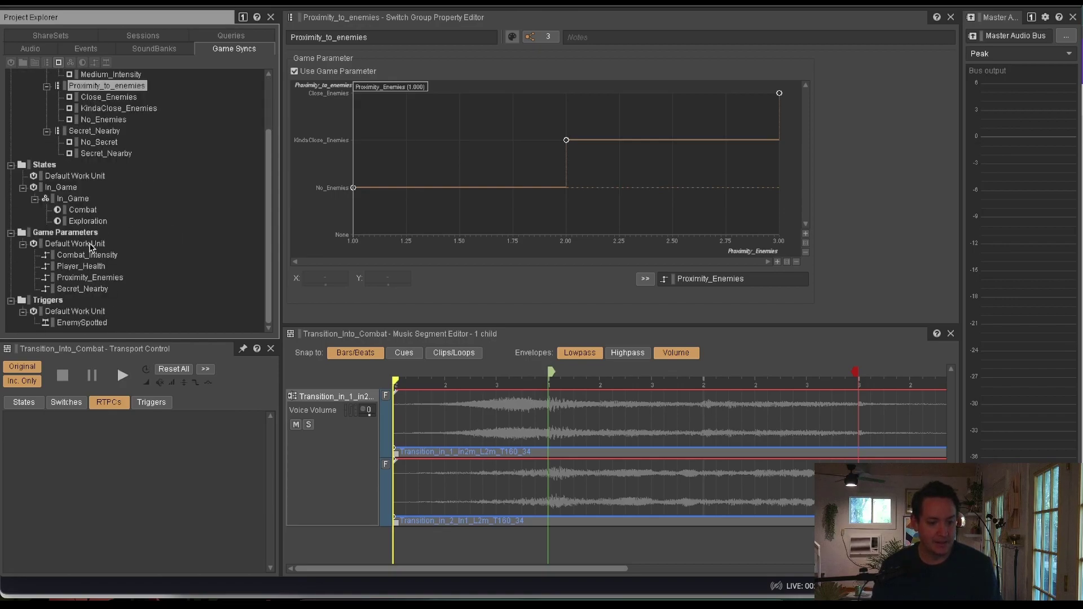
Step: Show the project's music events and open the Soundcaster session
{"action": "left_click", "coordinate": [88, 50]}
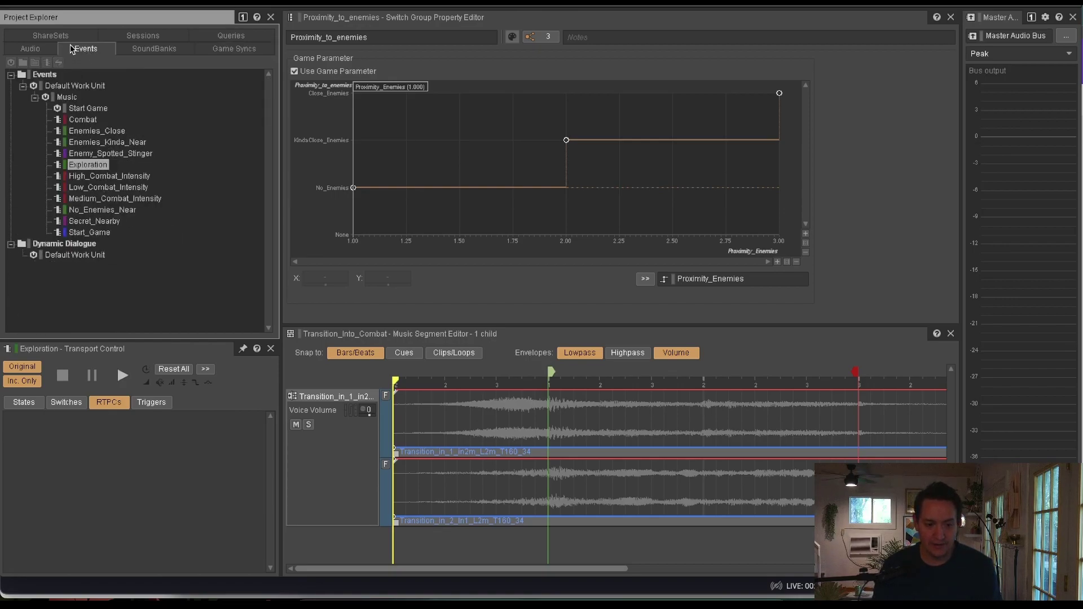
{"action": "left_click", "coordinate": [59, 2]}
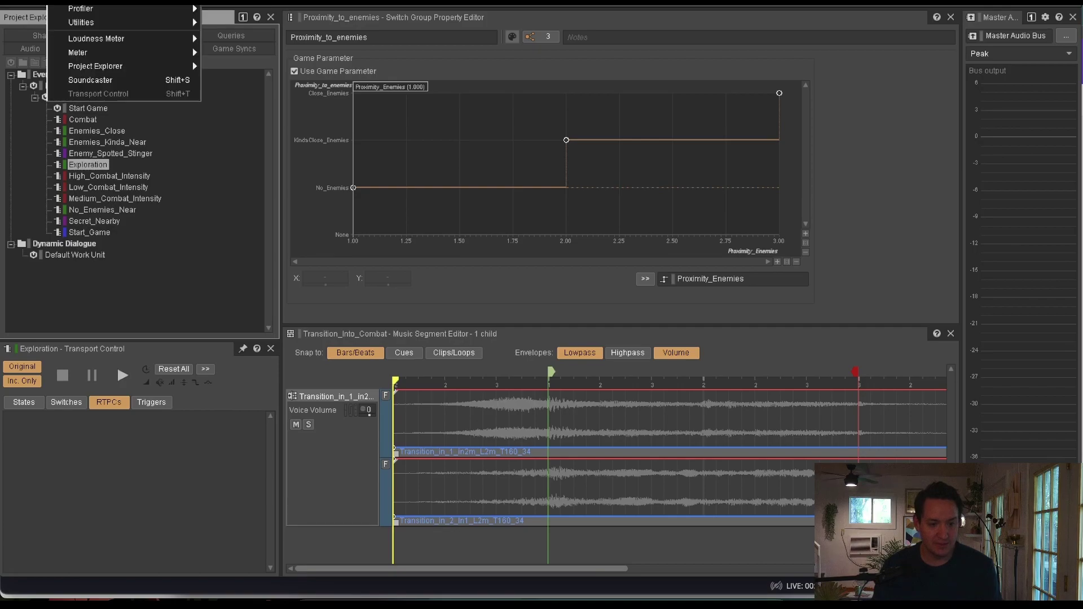
{"action": "left_click", "coordinate": [79, 78]}
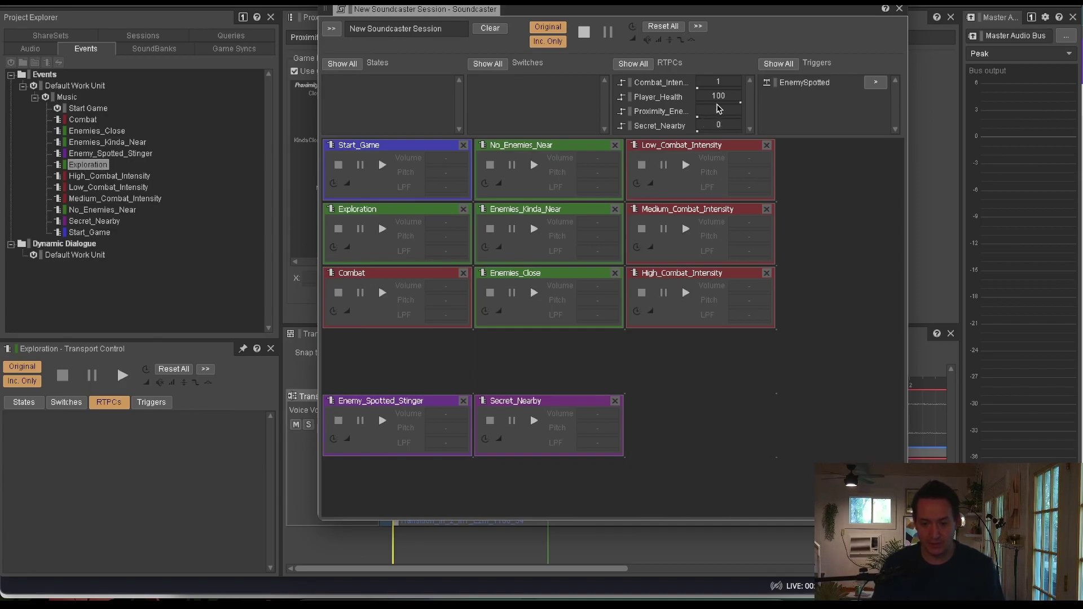
Step: Try raising the Proximity_Enemies parameter to about 2.35 in Soundcaster, and return it to 1
{"action": "left_click", "coordinate": [721, 109]}
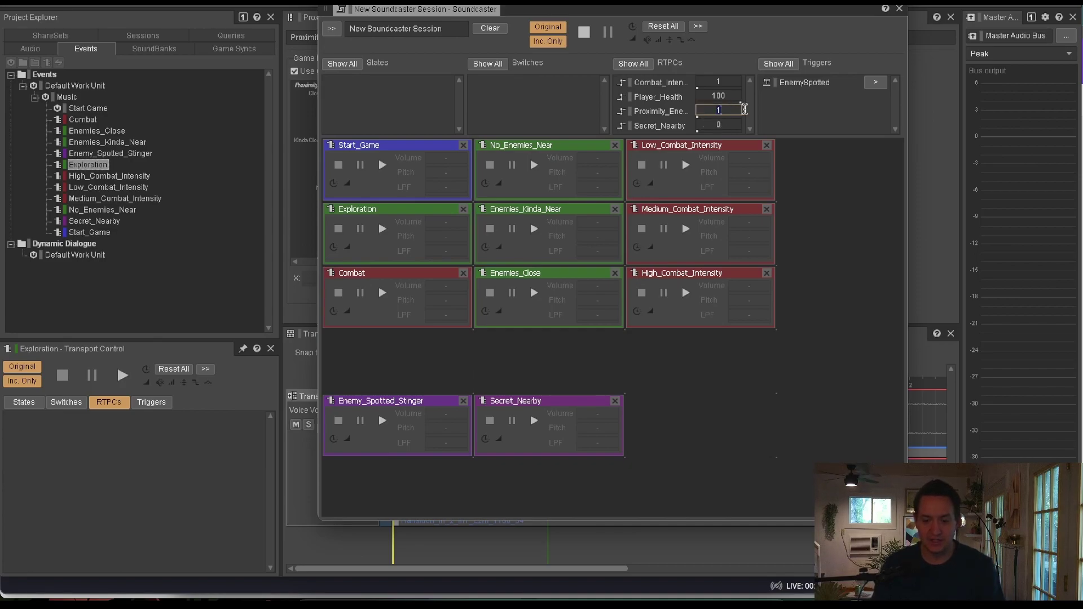
{"action": "key", "text": "Return"}
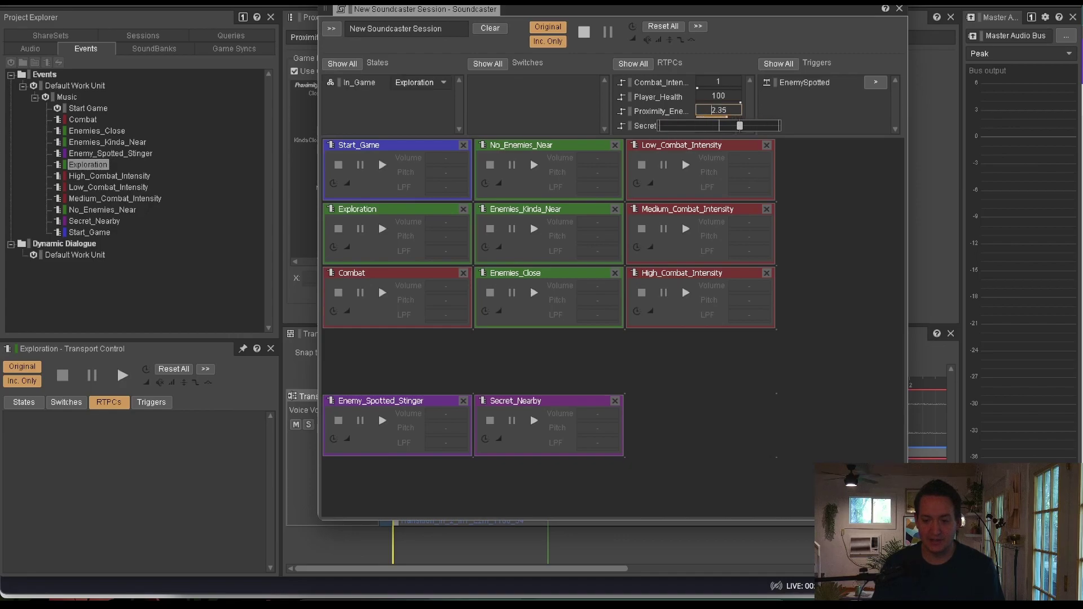
{"action": "left_click", "coordinate": [636, 319]}
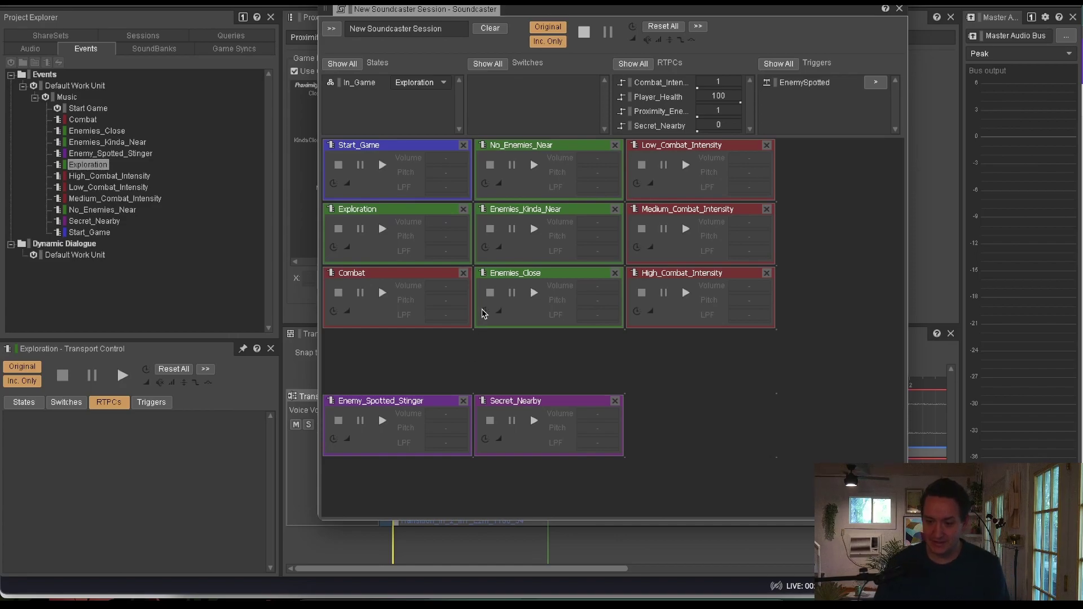
Step: Audition the Start_Game event, switch the music to Combat and back to Exploration, and stop playback
{"action": "left_click", "coordinate": [382, 166]}
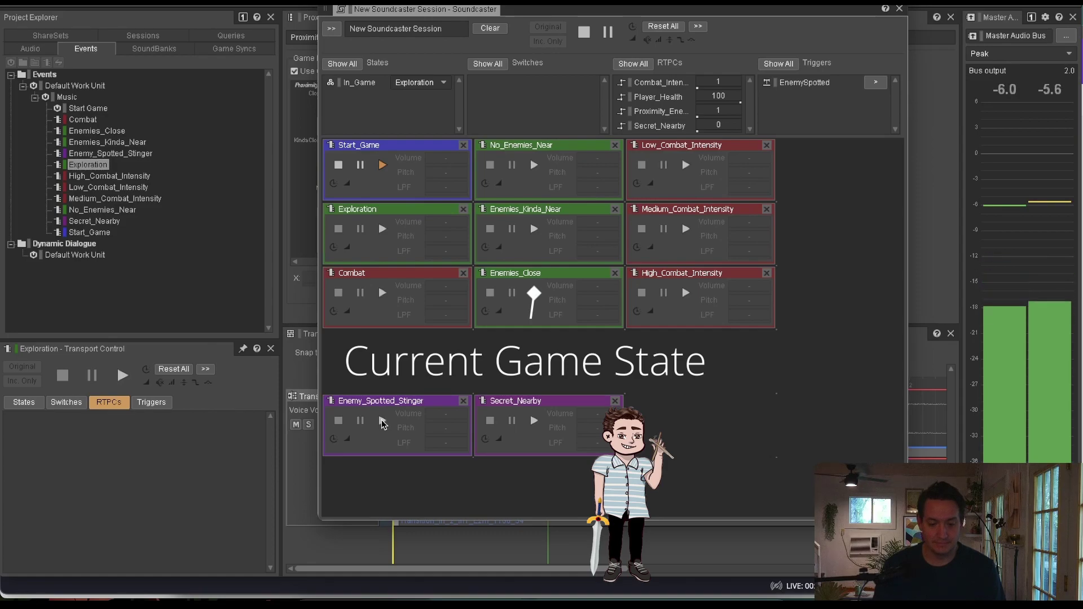
{"action": "left_click", "coordinate": [382, 294]}
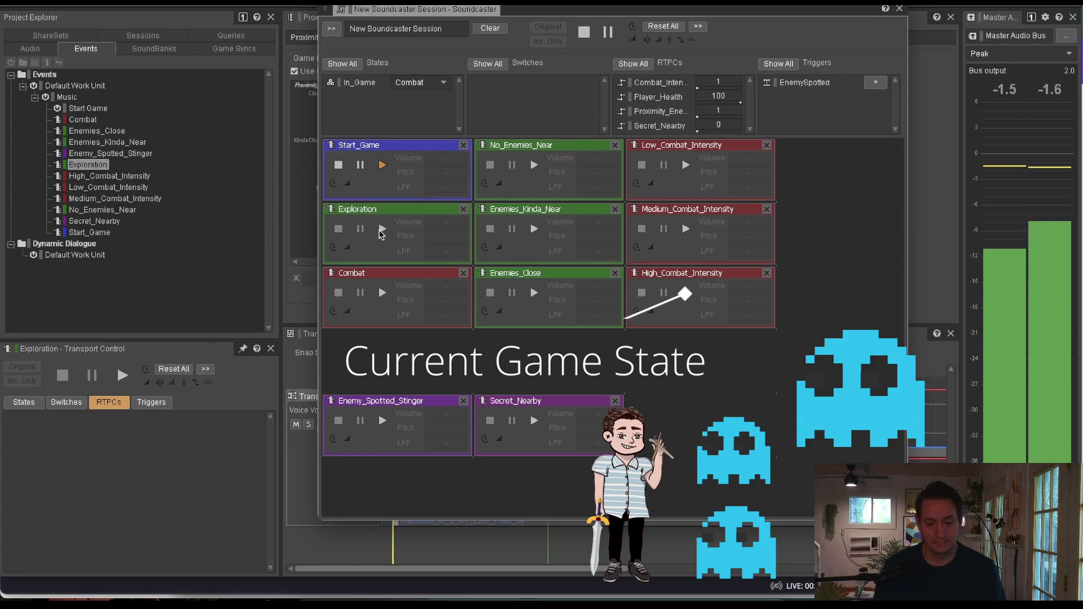
{"action": "left_click", "coordinate": [382, 229]}
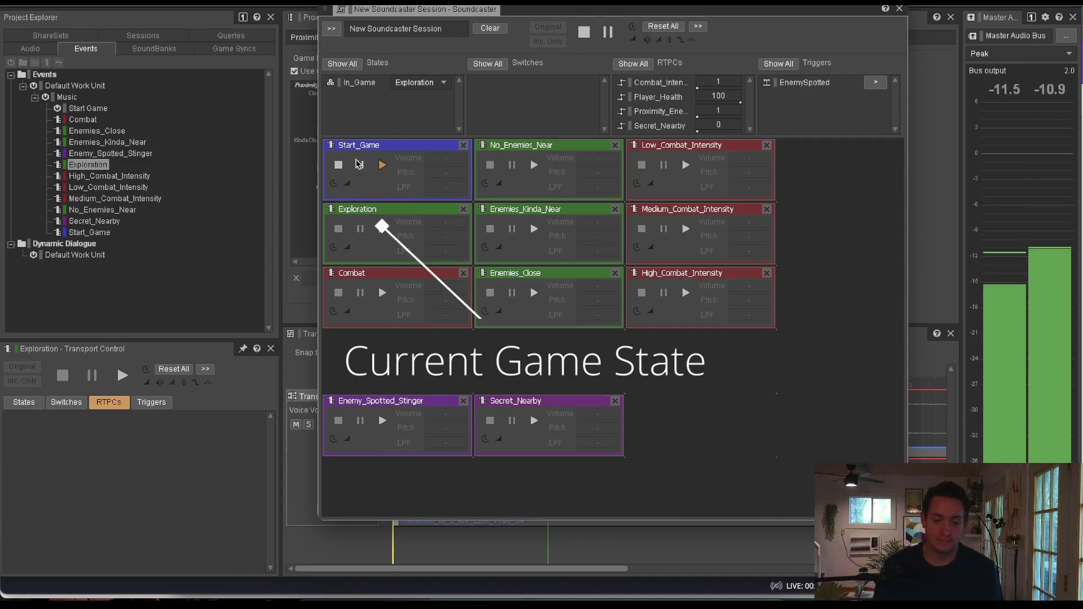
{"action": "left_click", "coordinate": [338, 165]}
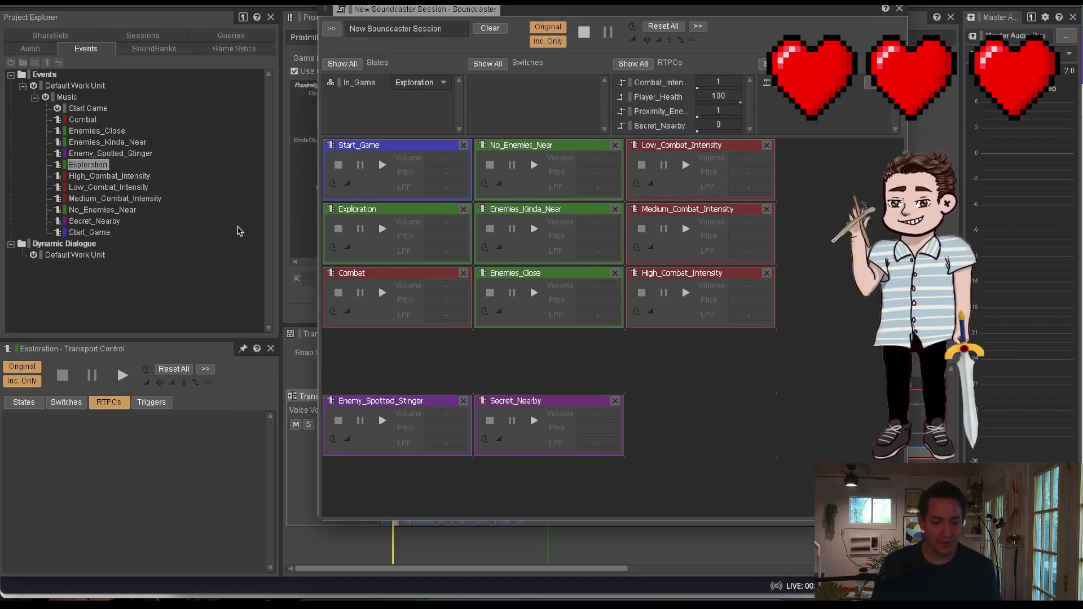
Step: Select the HeartbeatStinger track under Exploration, and move and shorten the Soundcaster window to expose it in the segment editor
{"action": "left_click", "coordinate": [32, 50]}
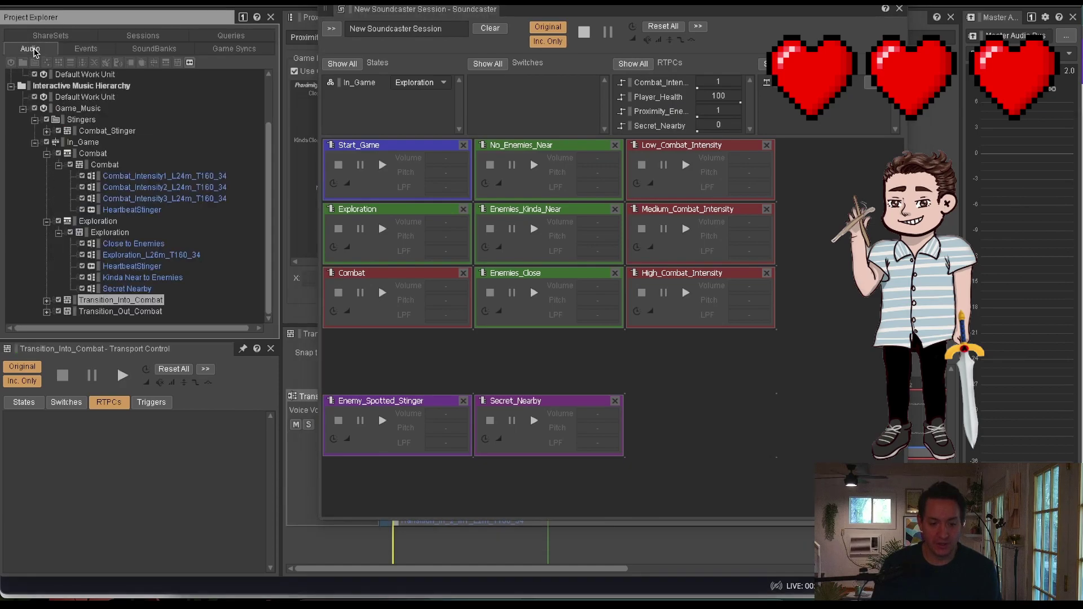
{"action": "left_click", "coordinate": [127, 266]}
{"action": "left_click_drag", "start_coordinate": [615, 9], "coordinate": [613, 0]}
{"action": "left_click_drag", "start_coordinate": [612, 494], "coordinate": [621, 429]}
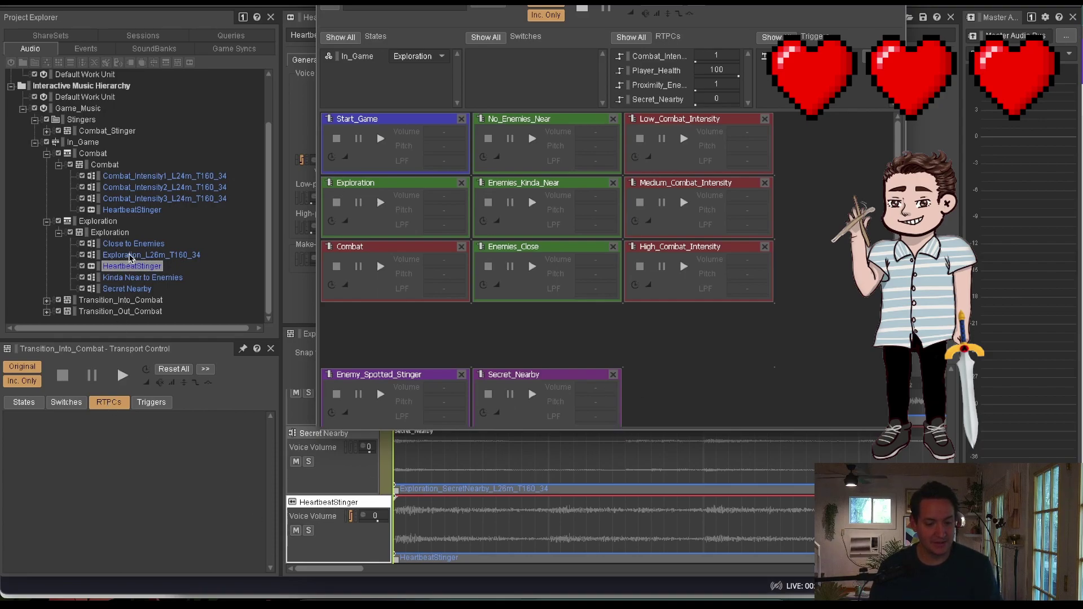
Step: Solo the HeartbeatStinger track, play the Exploration segment, and set Player_Health to 0 to hear the heartbeat
{"action": "left_click", "coordinate": [307, 531]}
{"action": "left_click", "coordinate": [122, 377]}
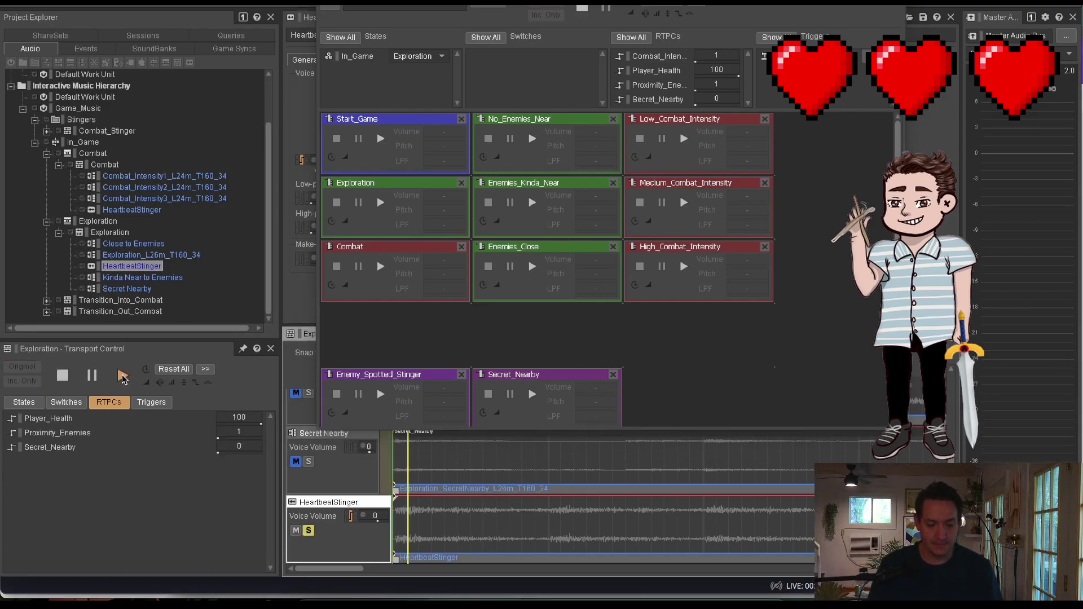
{"action": "left_click", "coordinate": [722, 69]}
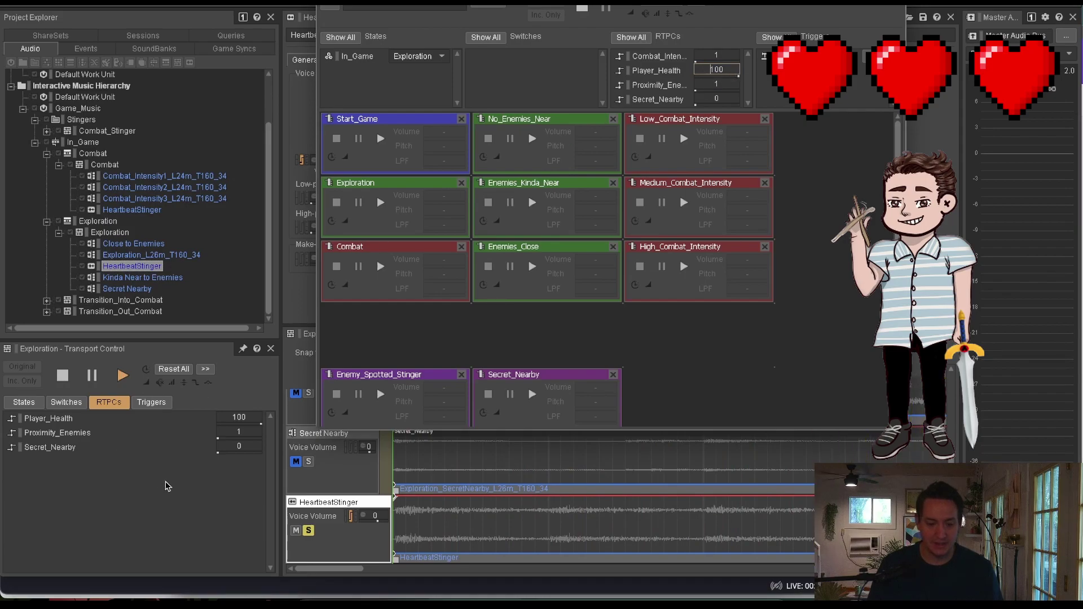
{"action": "key", "text": "Delete"}
{"action": "key", "text": "Delete"}
{"action": "key", "text": "Return"}
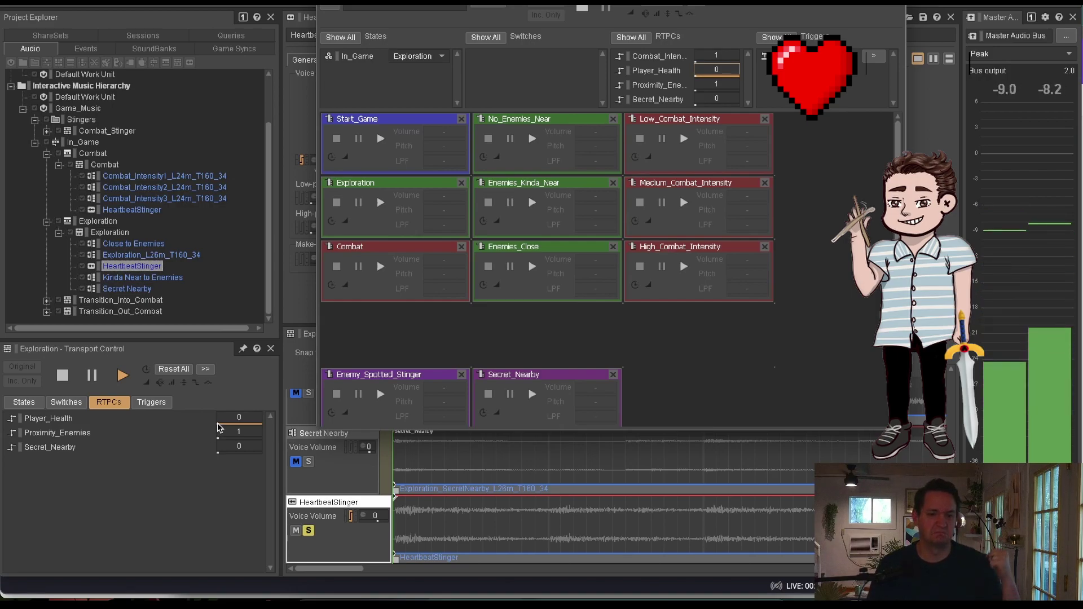
Step: Raise Player_Health to 100 while the soloed heartbeat plays, and stop the Exploration segment
{"action": "left_click", "coordinate": [239, 416]}
{"action": "left_click_drag", "start_coordinate": [180, 433], "coordinate": [299, 433]}
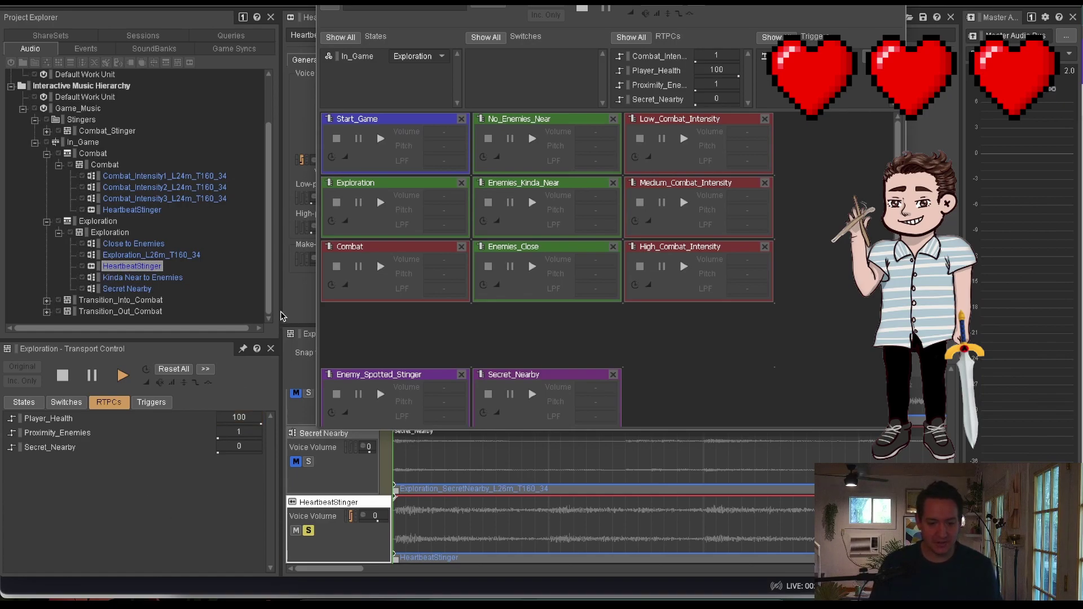
{"action": "left_click", "coordinate": [67, 375]}
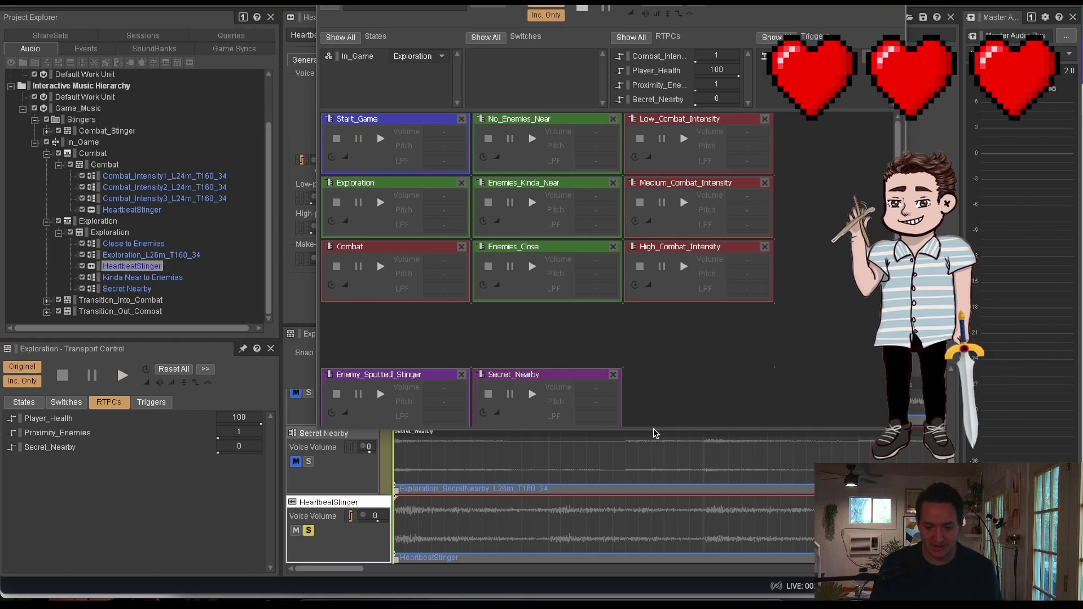
Step: Play the Start_Game event, lower Player_Health to about 4 during Exploration, and raise it to 91
{"action": "left_click", "coordinate": [381, 141]}
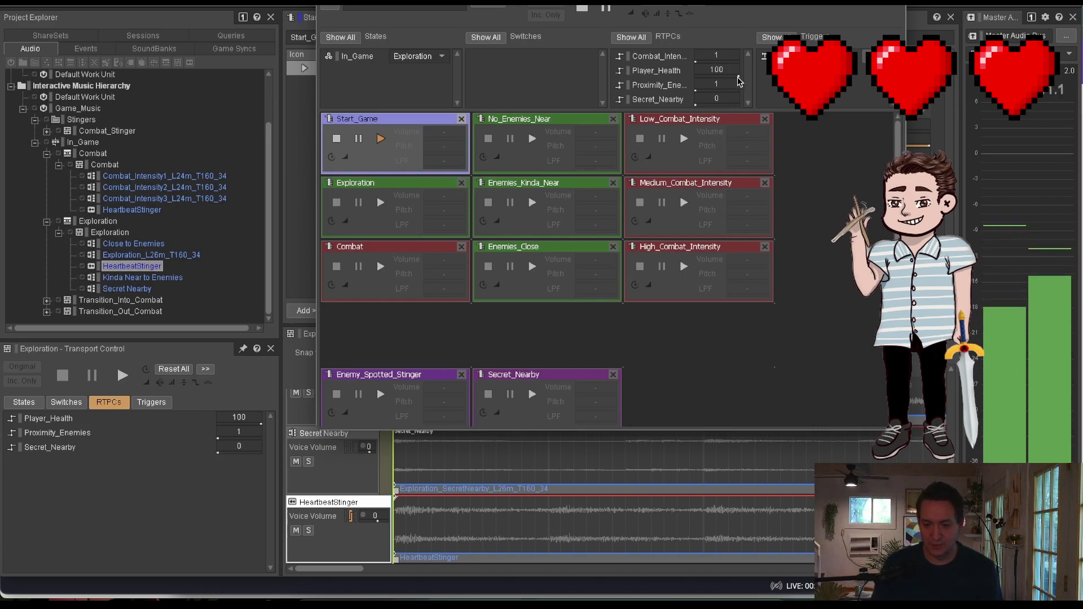
{"action": "mouse_move", "coordinate": [733, 79]}
{"action": "left_mouse_down"}
{"action": "mouse_move", "coordinate": [771, 84]}
{"action": "mouse_move", "coordinate": [722, 85]}
{"action": "left_mouse_up"}
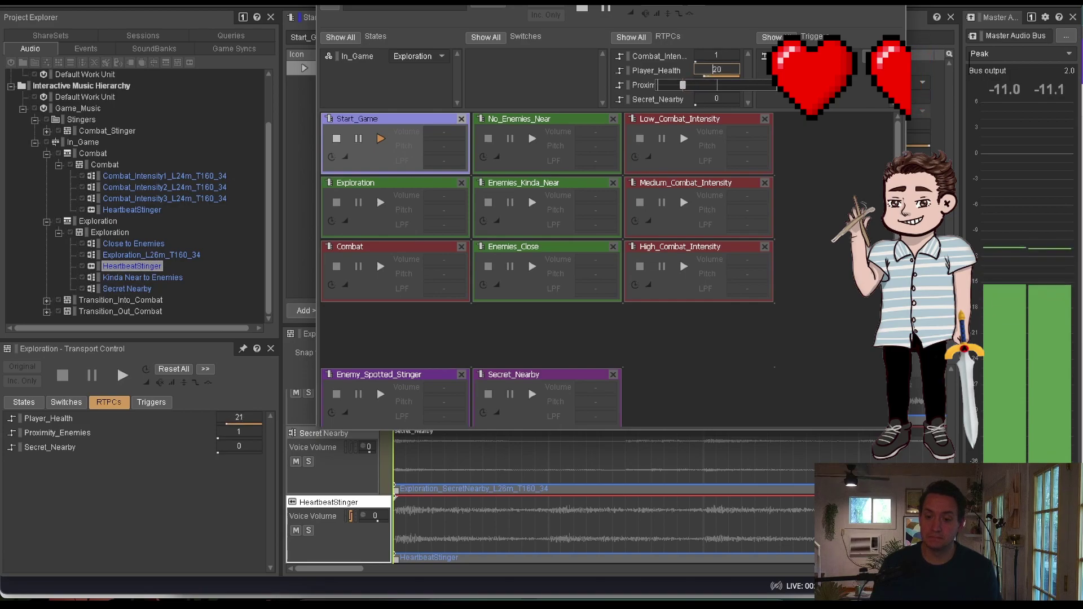
{"action": "left_click_drag", "start_coordinate": [675, 85], "coordinate": [665, 85]}
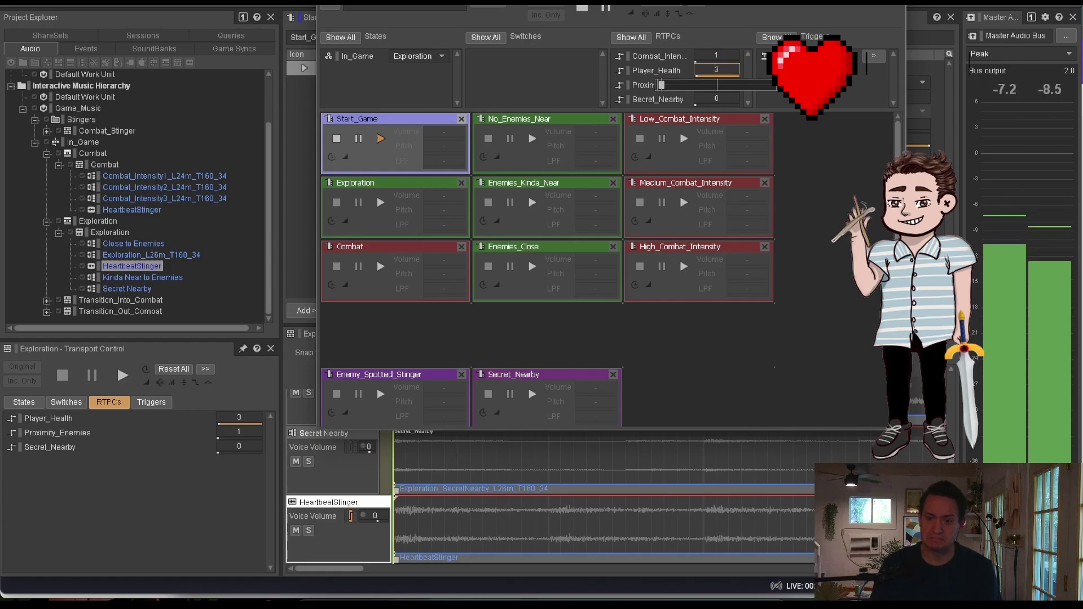
{"action": "key", "text": "Return"}
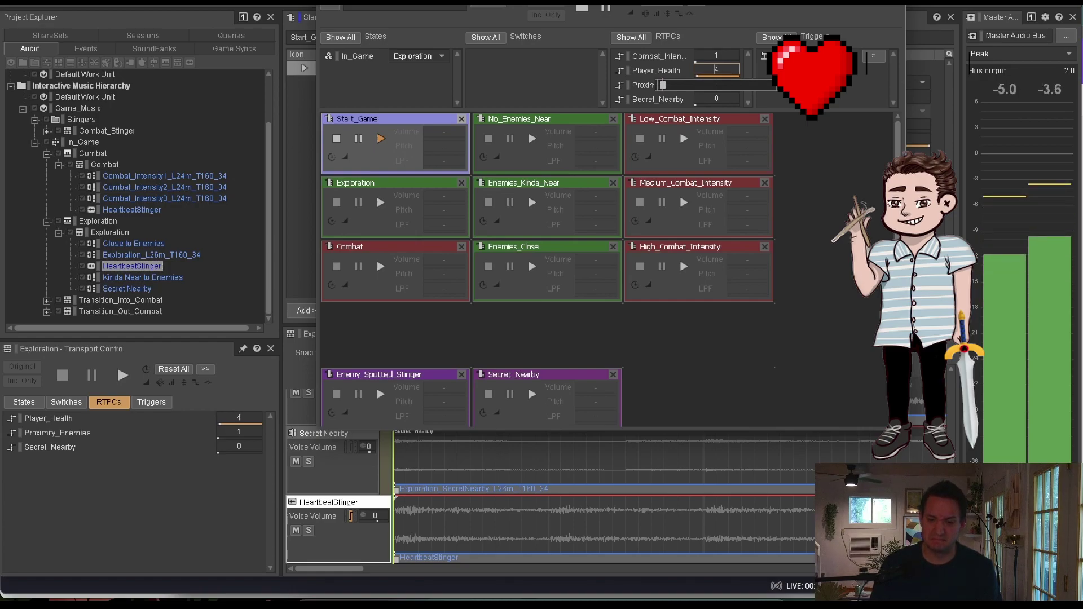
{"action": "key", "text": "Return"}
{"action": "key", "text": "Return"}
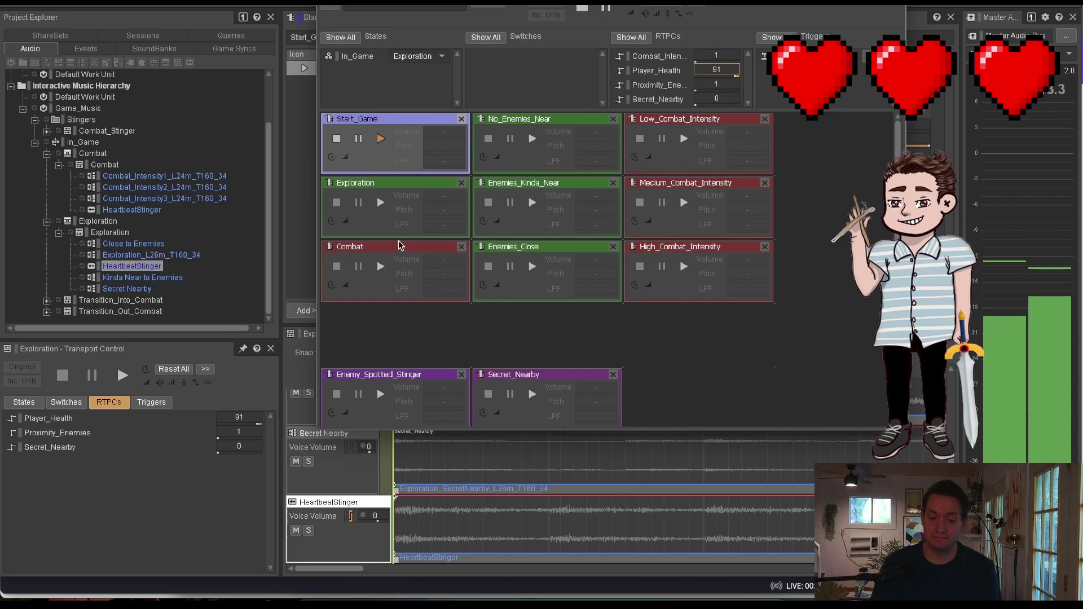
Step: Trigger the Combat event and lower Player_Health to about 5 to audition the heartbeat over combat music
{"action": "left_click", "coordinate": [381, 265]}
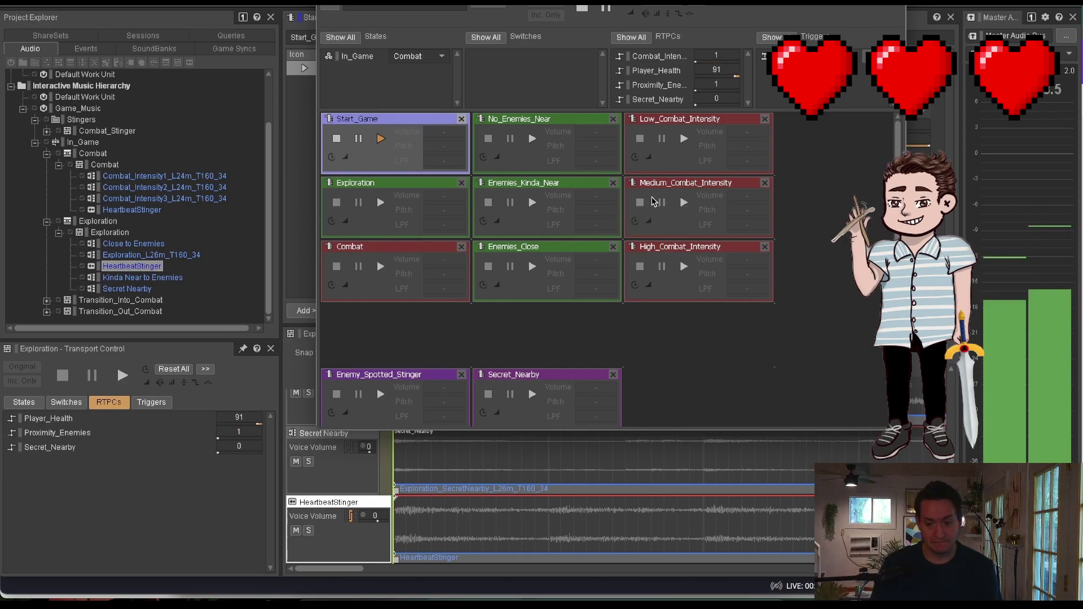
{"action": "left_click", "coordinate": [726, 74]}
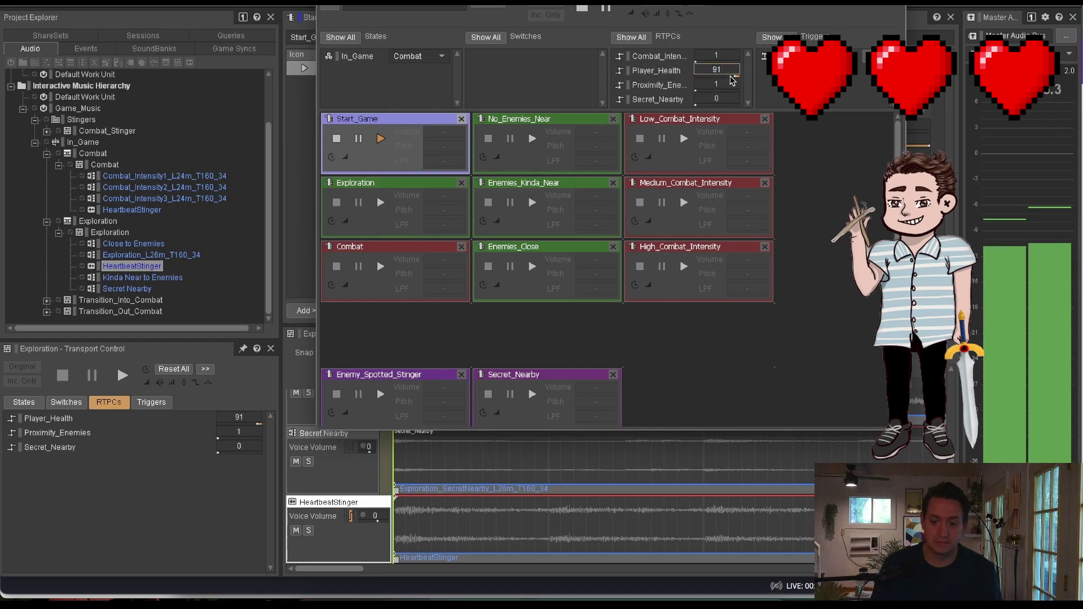
{"action": "left_click", "coordinate": [732, 80]}
{"action": "left_click_drag", "start_coordinate": [759, 85], "coordinate": [664, 84]}
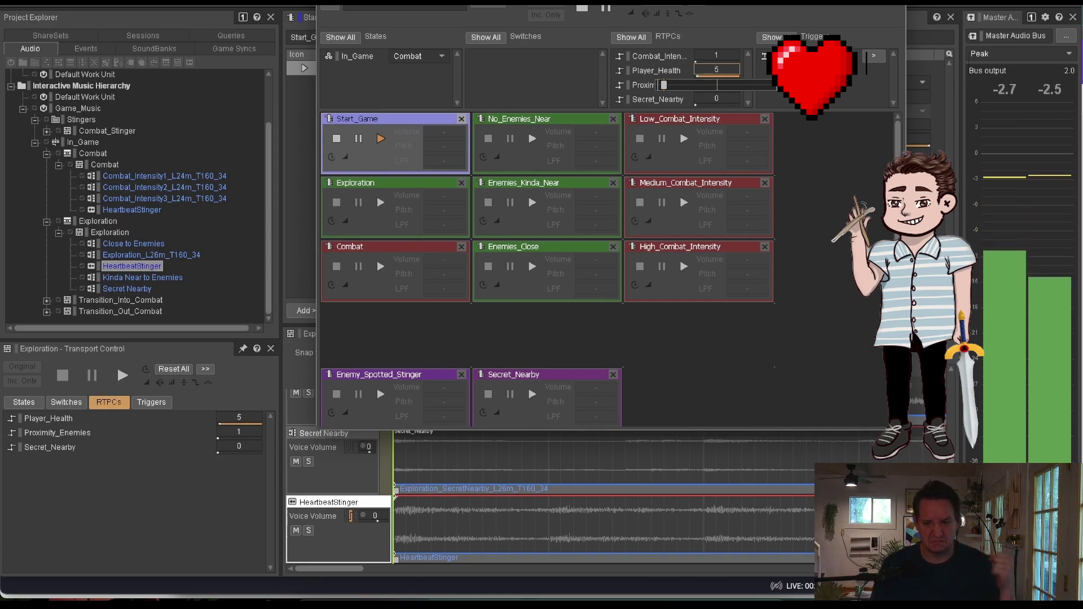
Step: Raise Player_Health to 100, and return the music to Exploration before stopping Start_Game
{"action": "left_click_drag", "start_coordinate": [664, 84], "coordinate": [779, 85]}
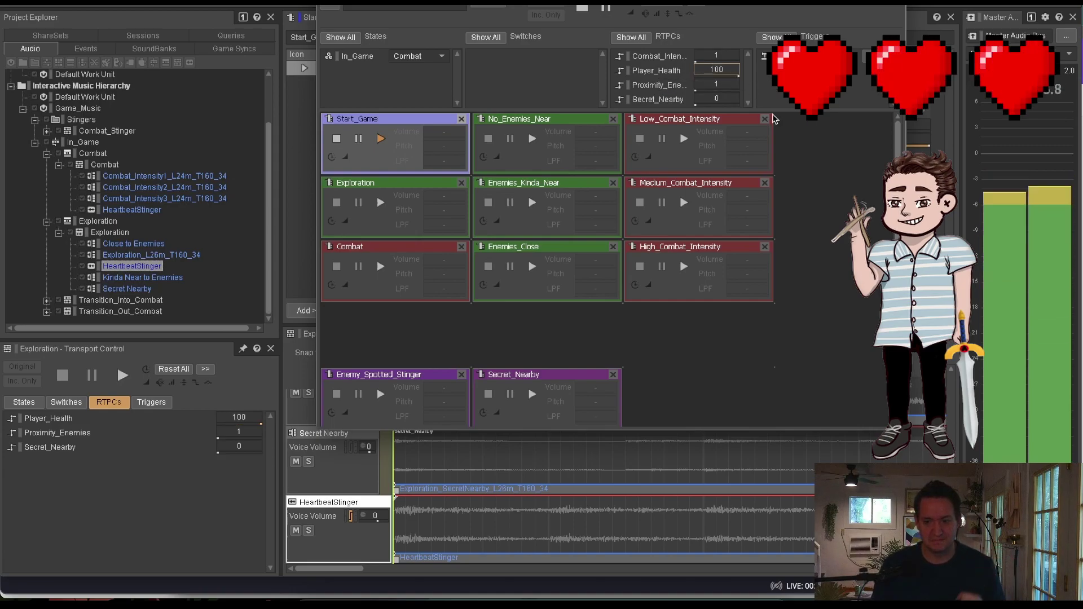
{"action": "left_click", "coordinate": [378, 203]}
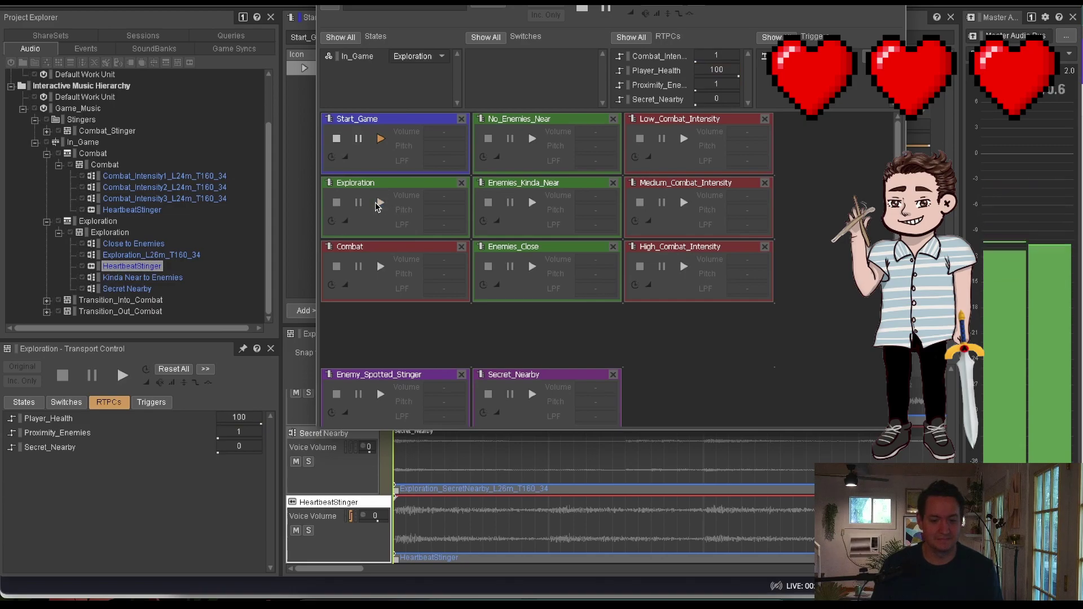
{"action": "left_click", "coordinate": [336, 140]}
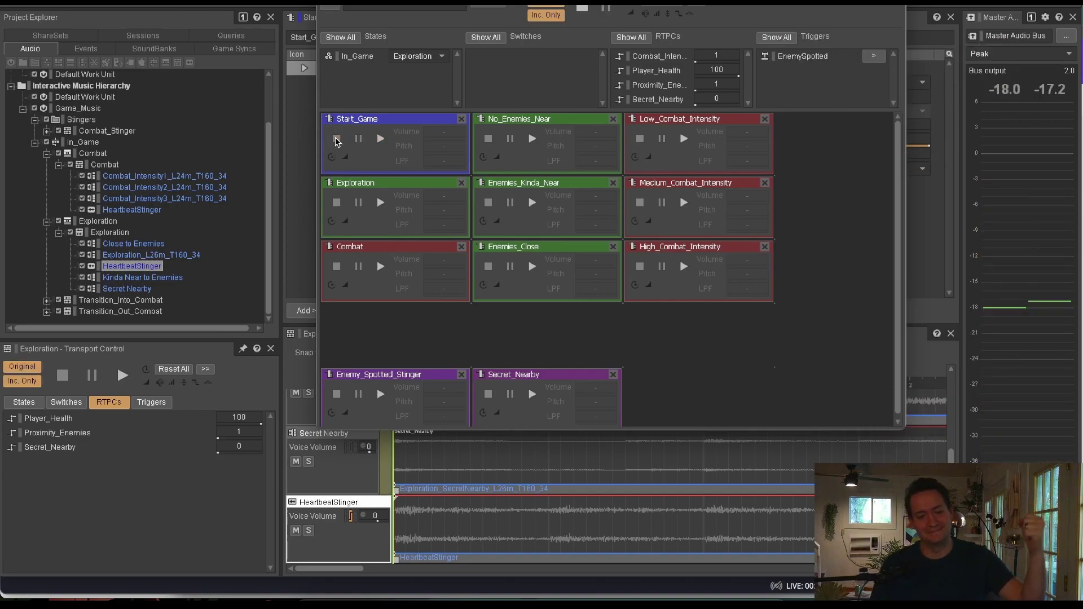